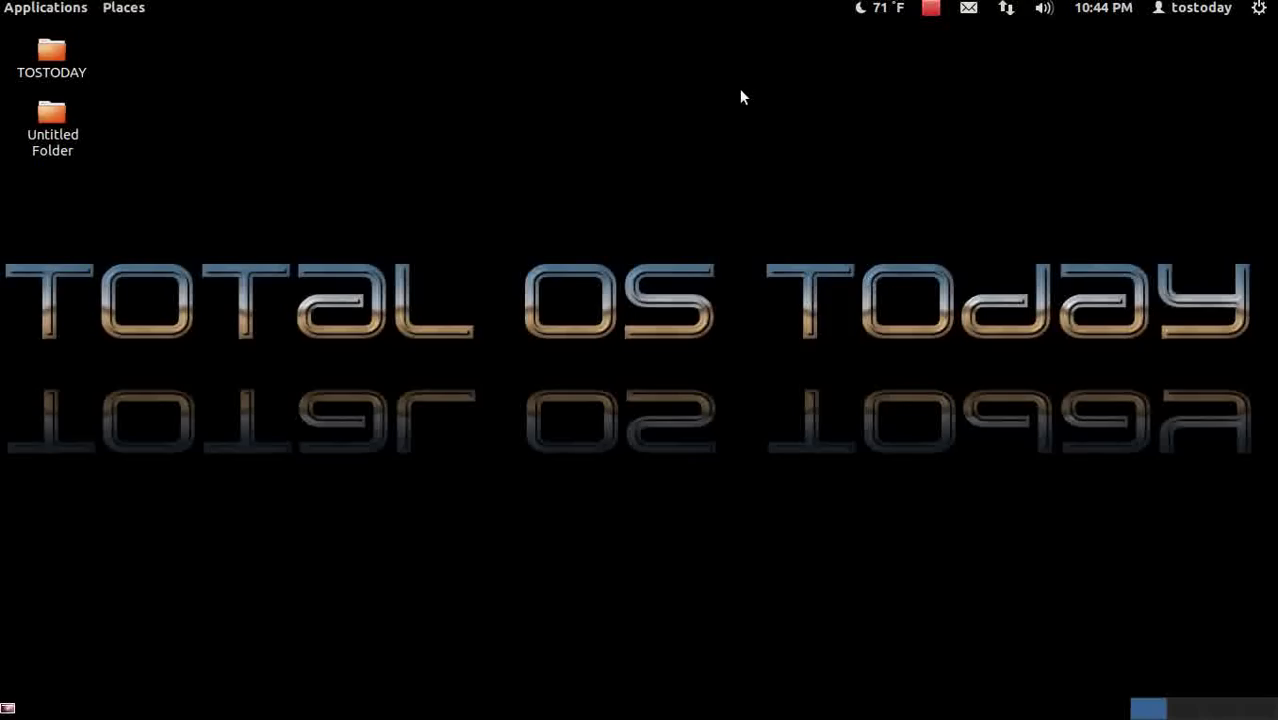
Step: Add the Sticky Notes applet to the top panel from the Add to Panel list
right_click(703, 11)
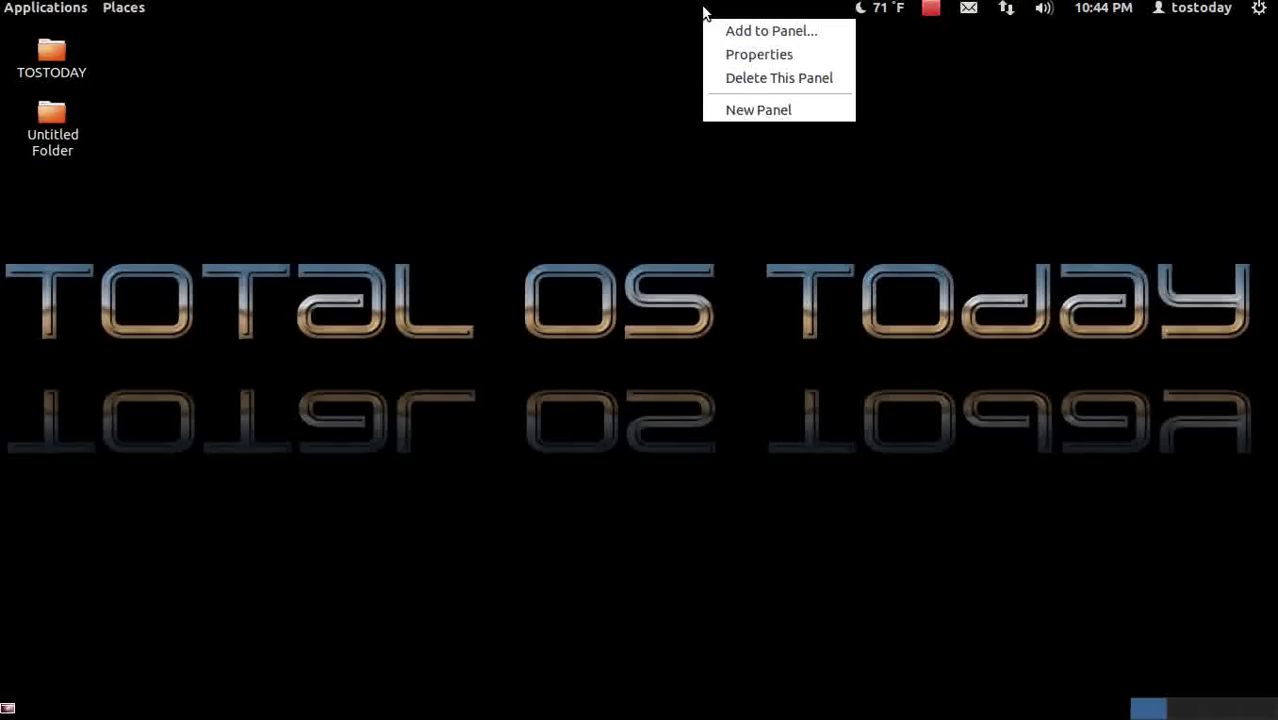
click(731, 31)
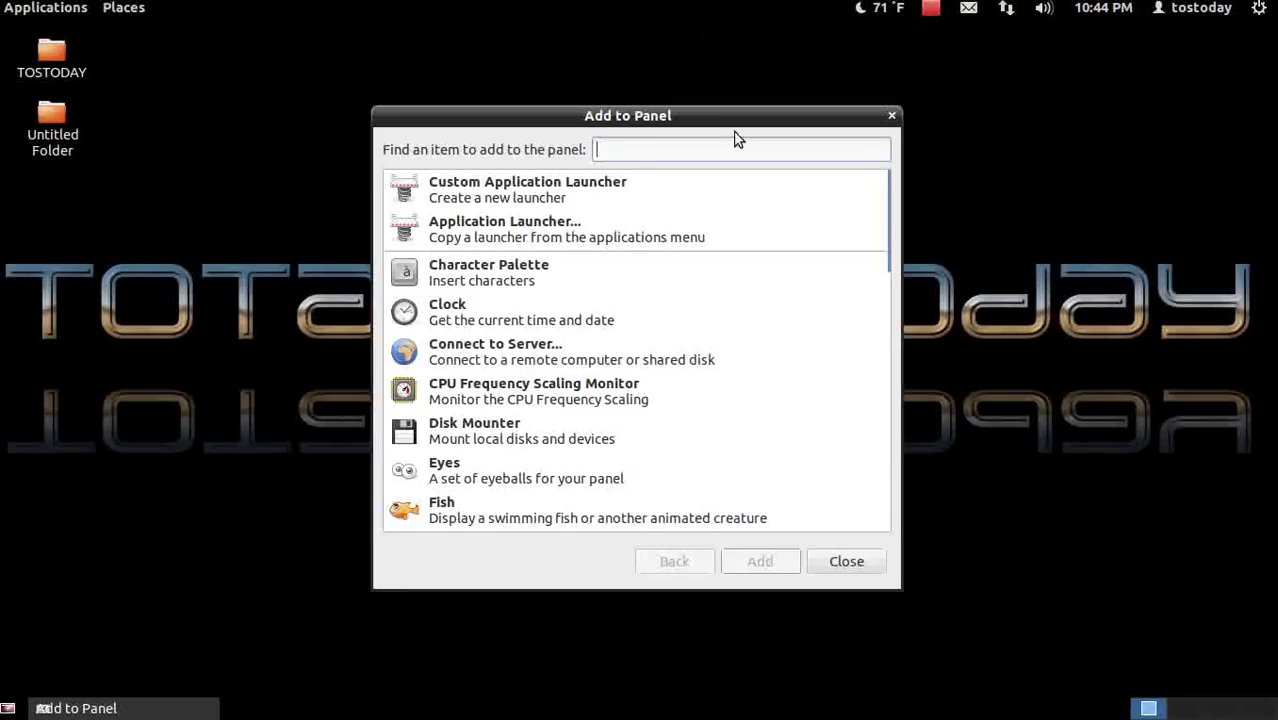
scroll(505, 410, down, 3)
scroll(505, 405, down, 5)
scroll(503, 400, down, 5)
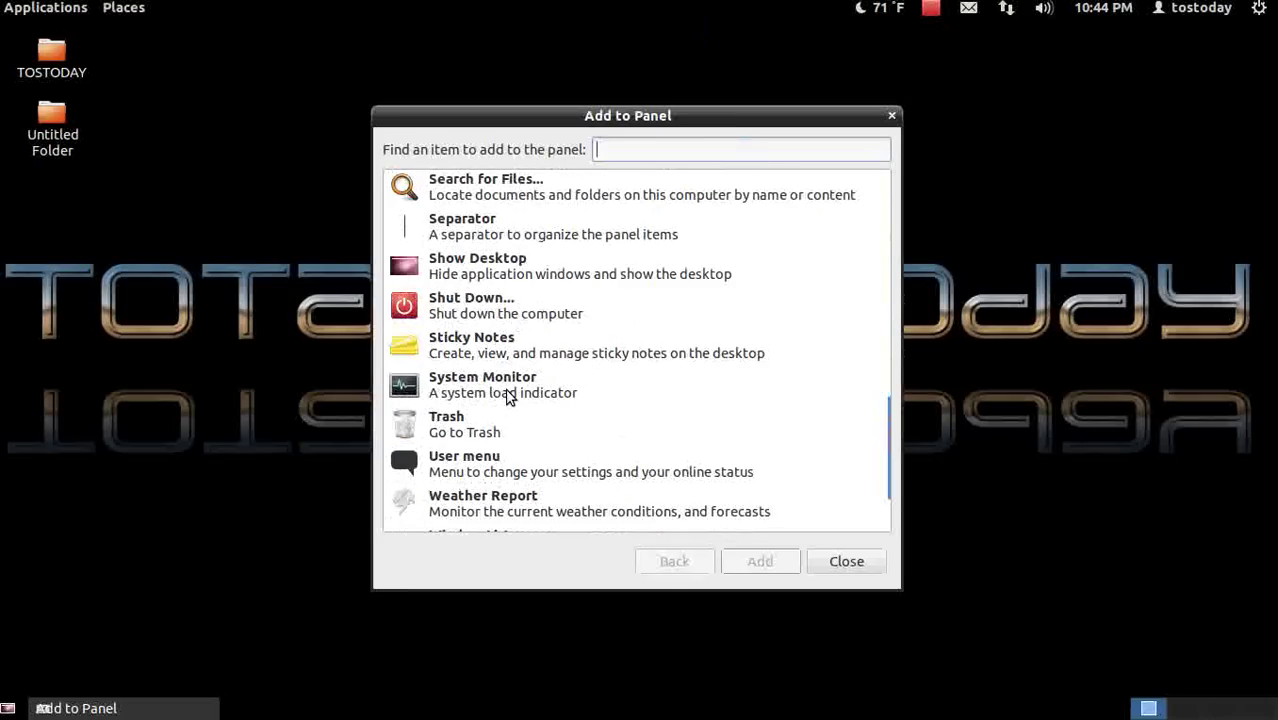
click(489, 349)
click(758, 556)
click(838, 563)
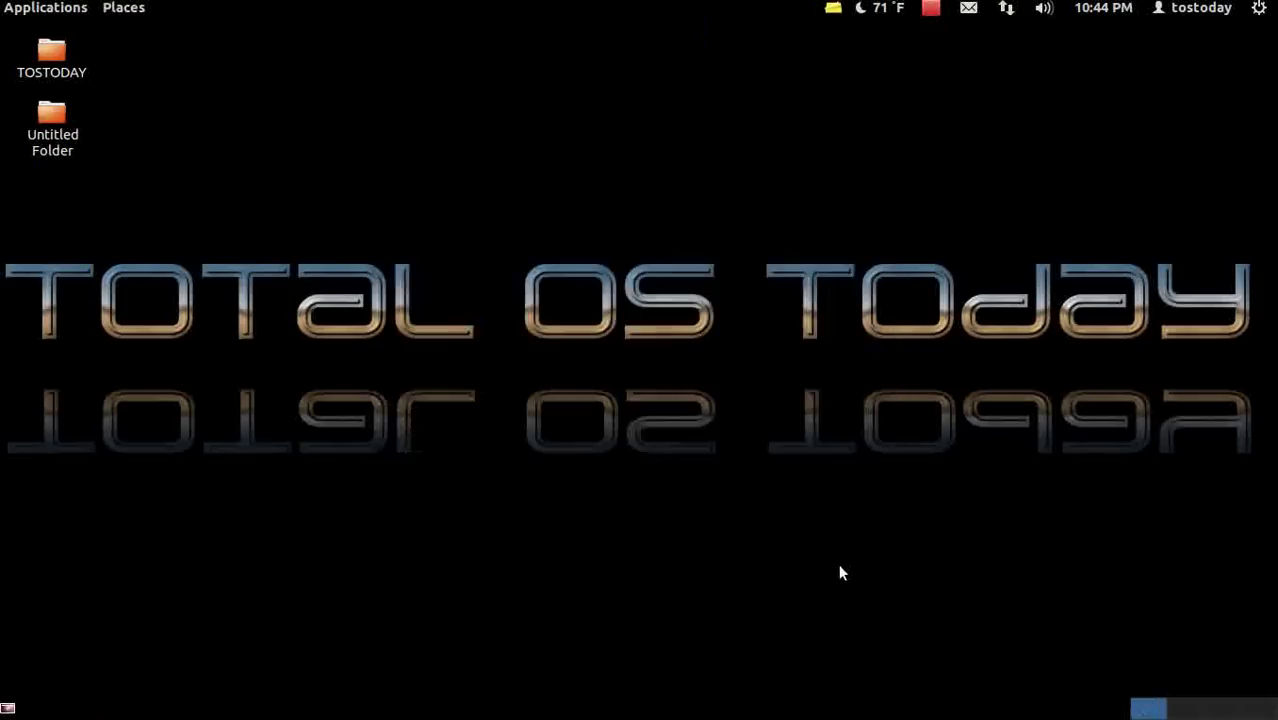
Step: Create a new sticky note, move it clear of the desktop folders, and resize it
right_click(835, 8)
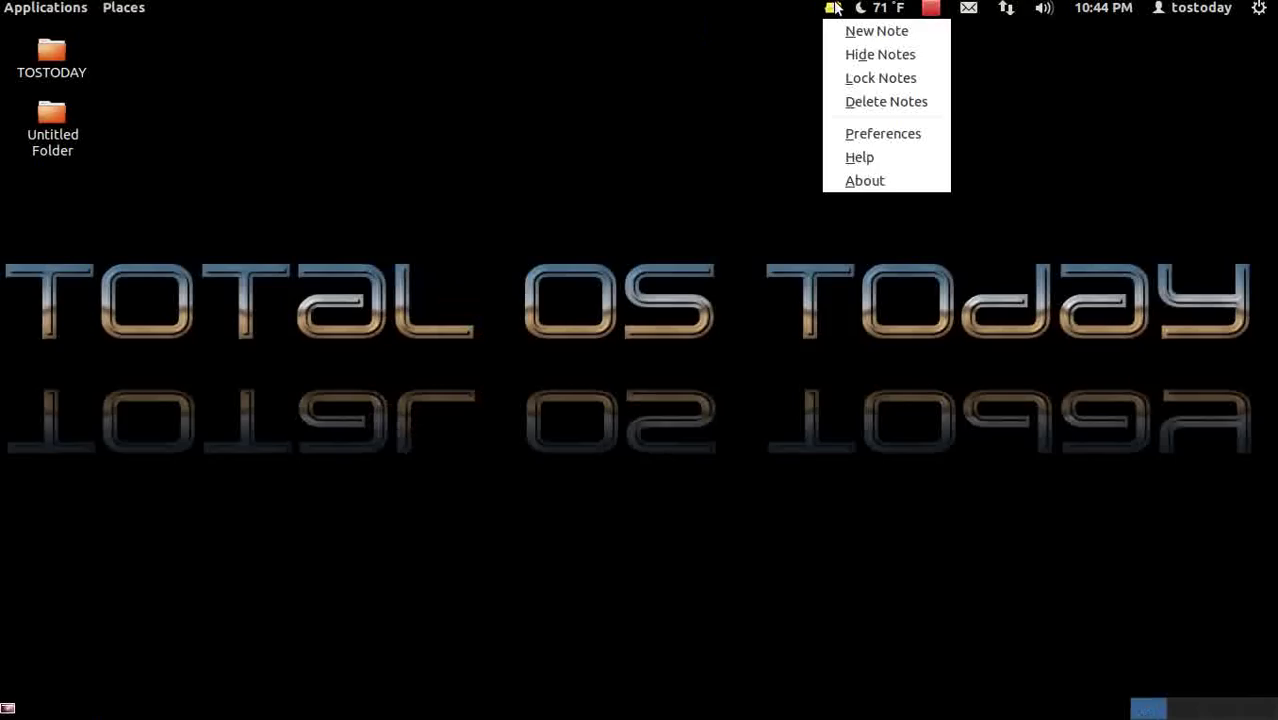
click(862, 32)
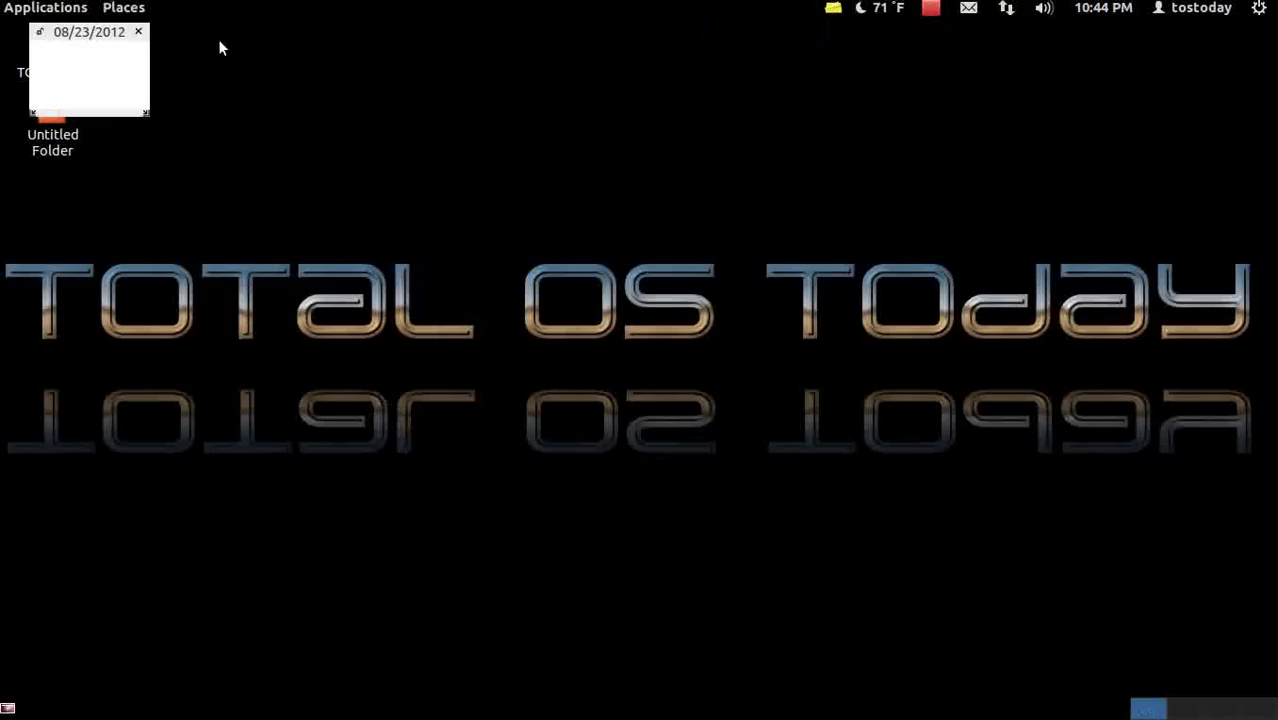
drag(85, 36, 391, 149)
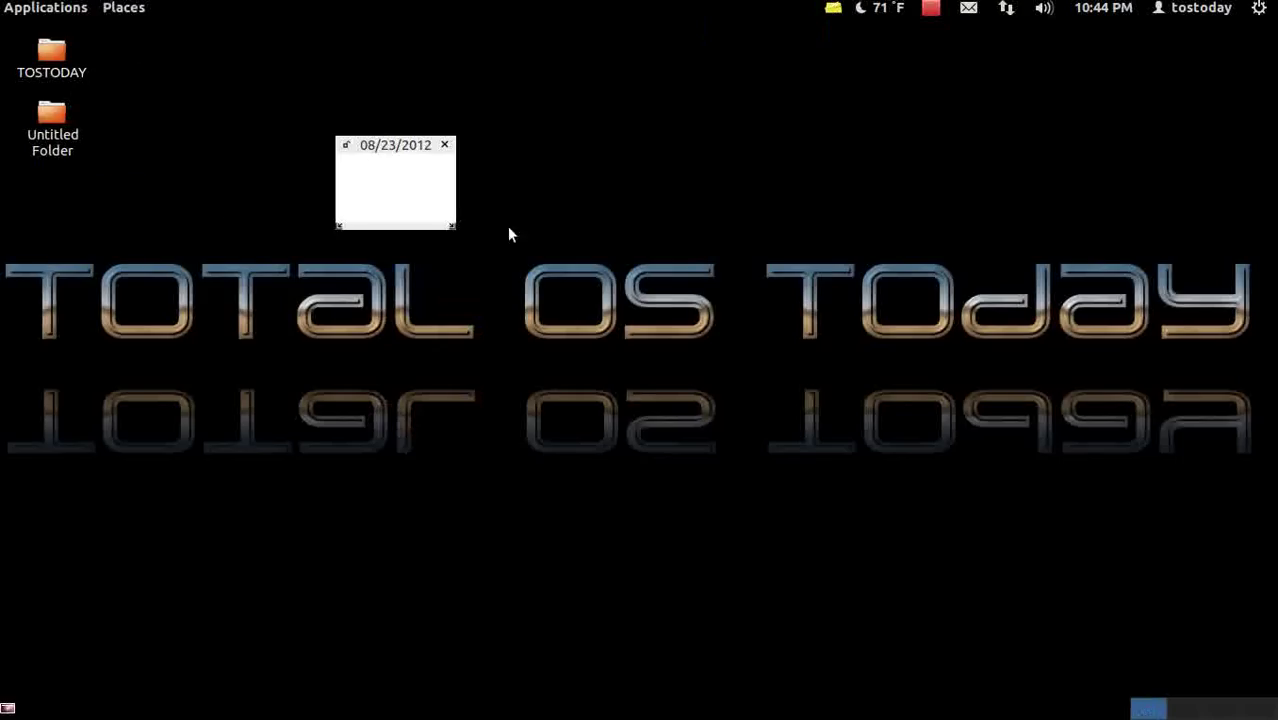
mouse_move(452, 230)
mouse_down()
mouse_move(731, 336)
mouse_move(631, 257)
mouse_move(495, 263)
mouse_up()
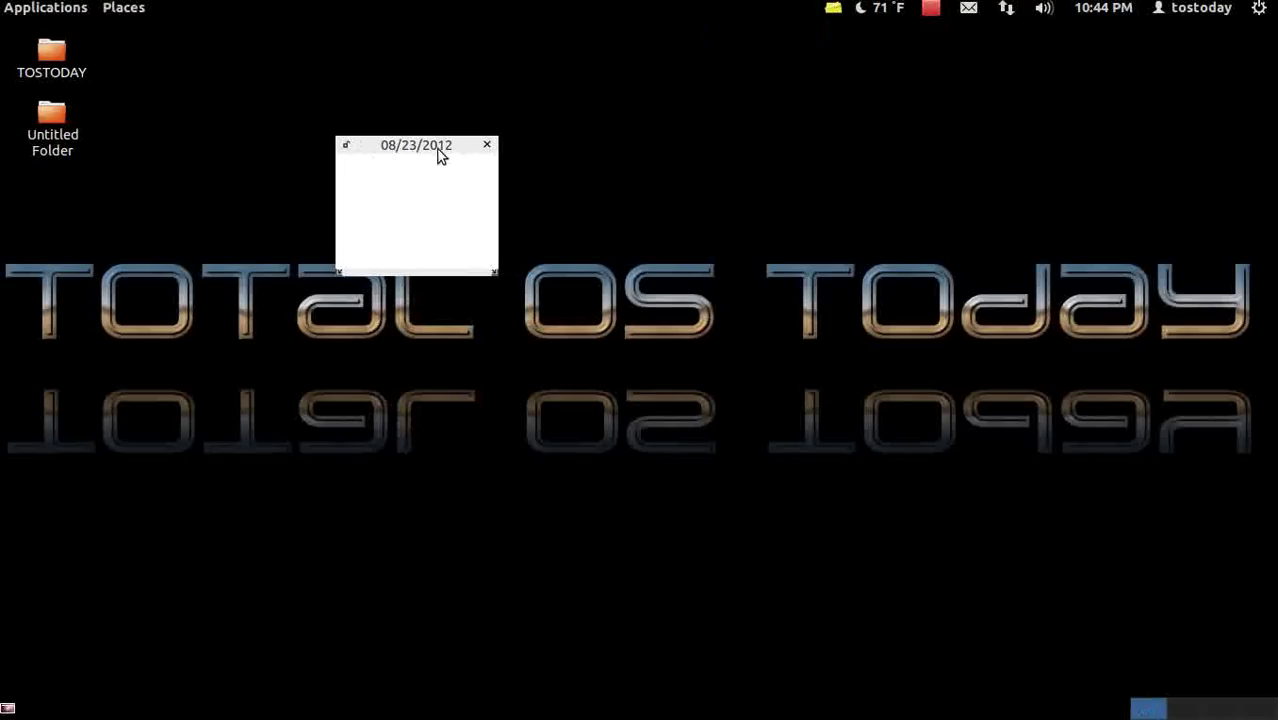
drag(439, 150, 475, 118)
Step: Write 123 in the note, lock it, then delete the note
click(409, 163)
text(123)
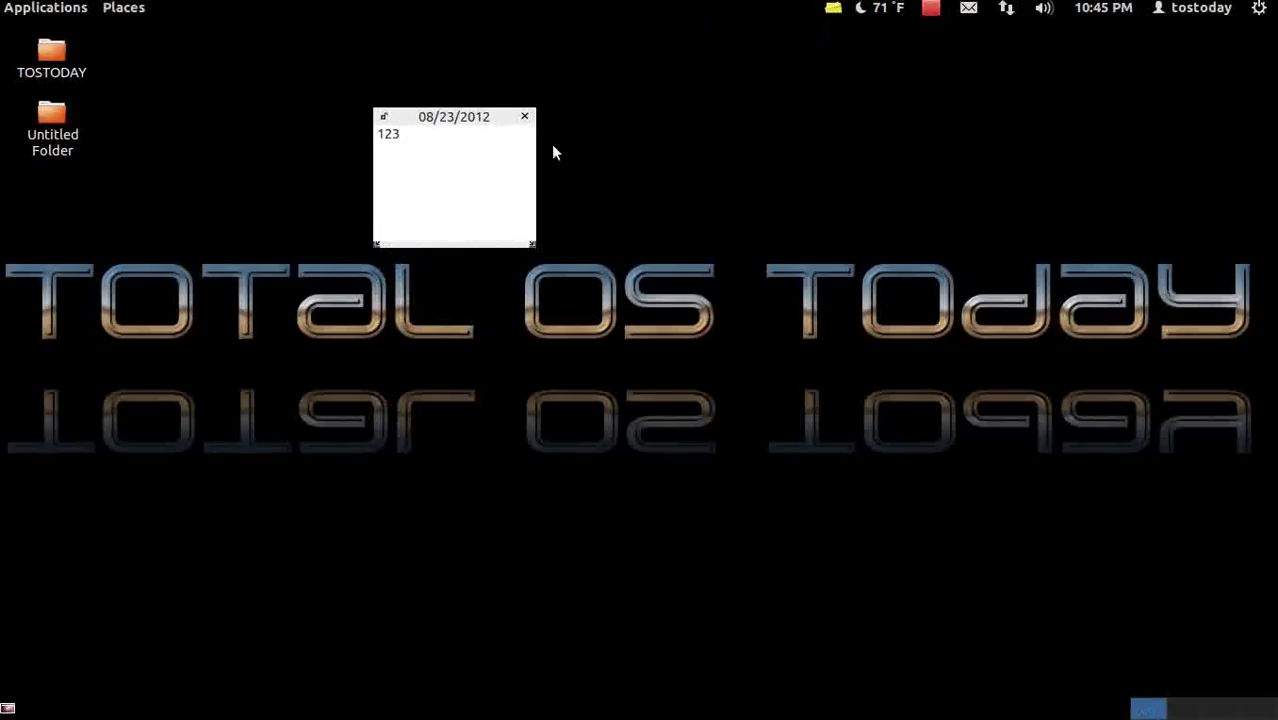
click(383, 117)
click(524, 116)
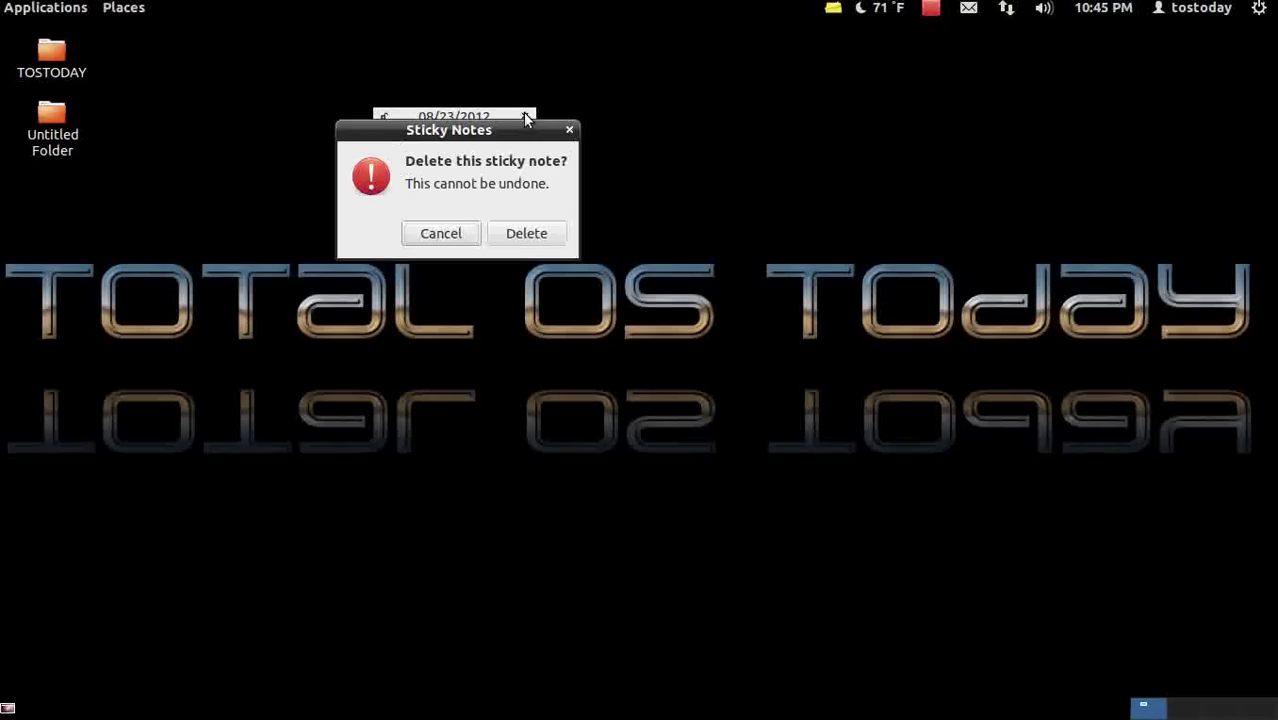
click(532, 233)
click(834, 8)
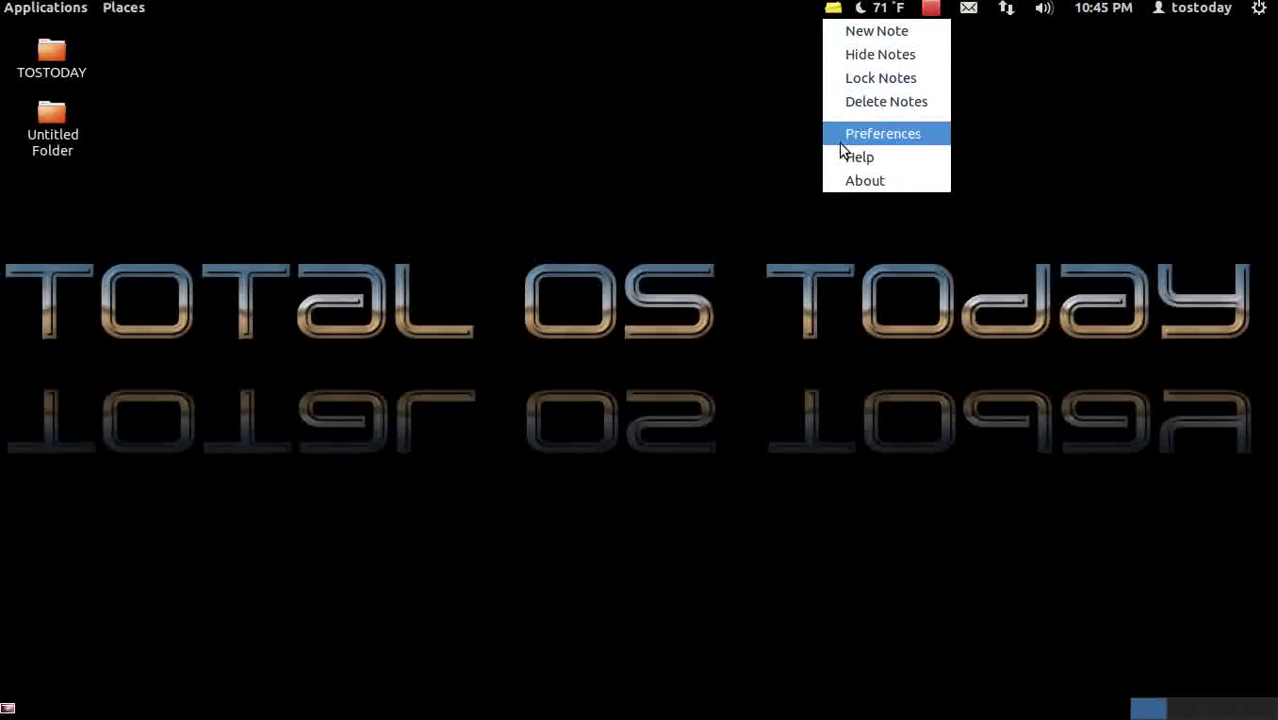
click(856, 135)
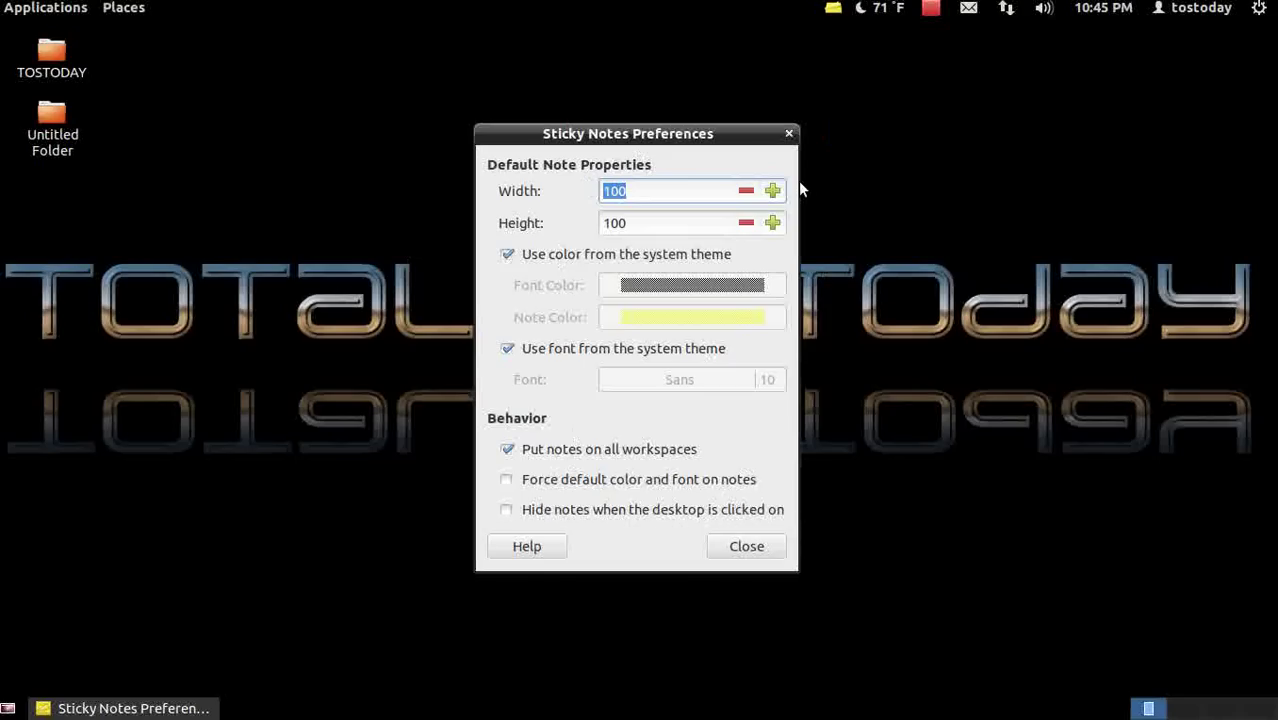
click(775, 545)
Step: Create a note reading 123 and move it right of the desktop folders
click(839, 14)
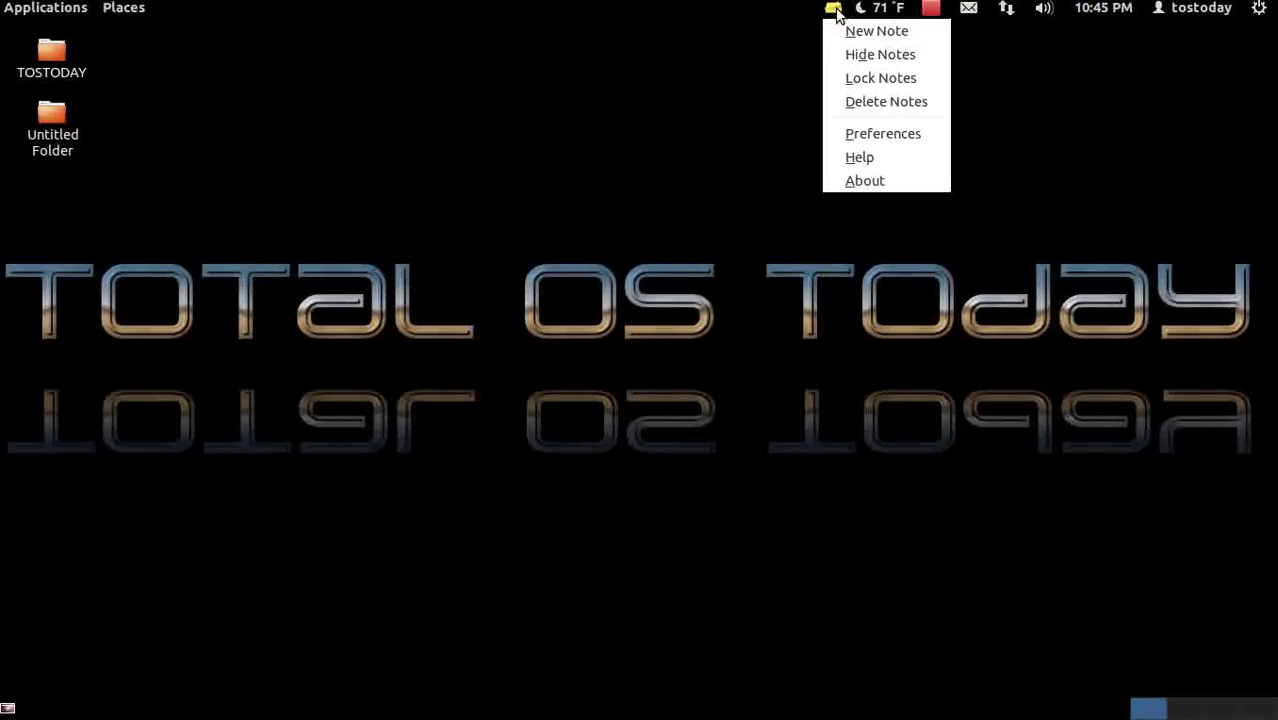
click(870, 30)
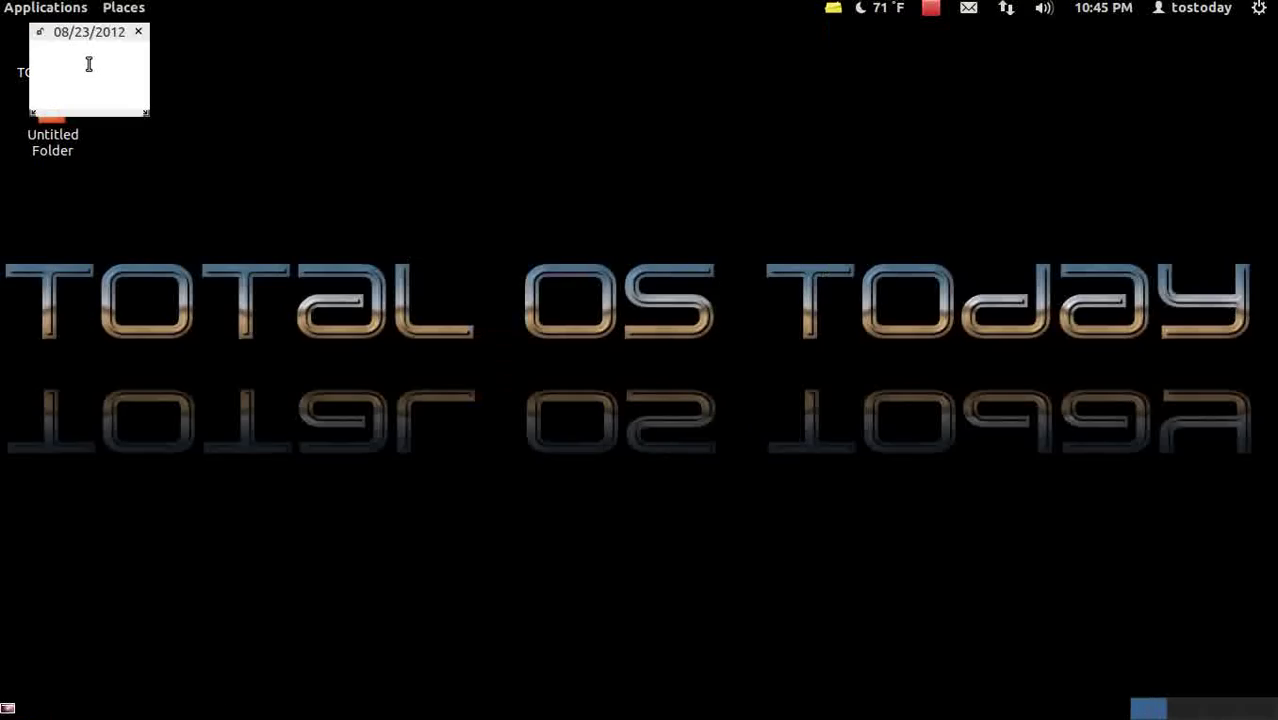
text(123)
drag(97, 28, 347, 75)
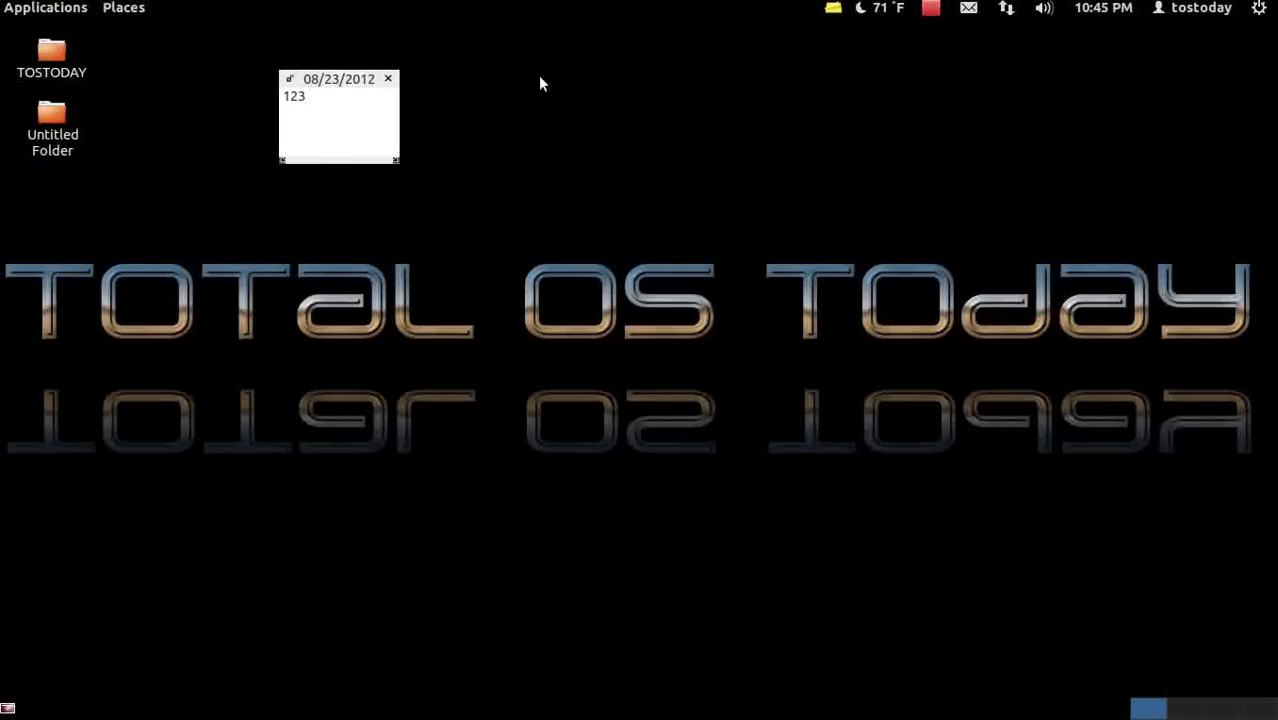
Step: Create a second note reading 1234 and move it toward the top centre
click(832, 10)
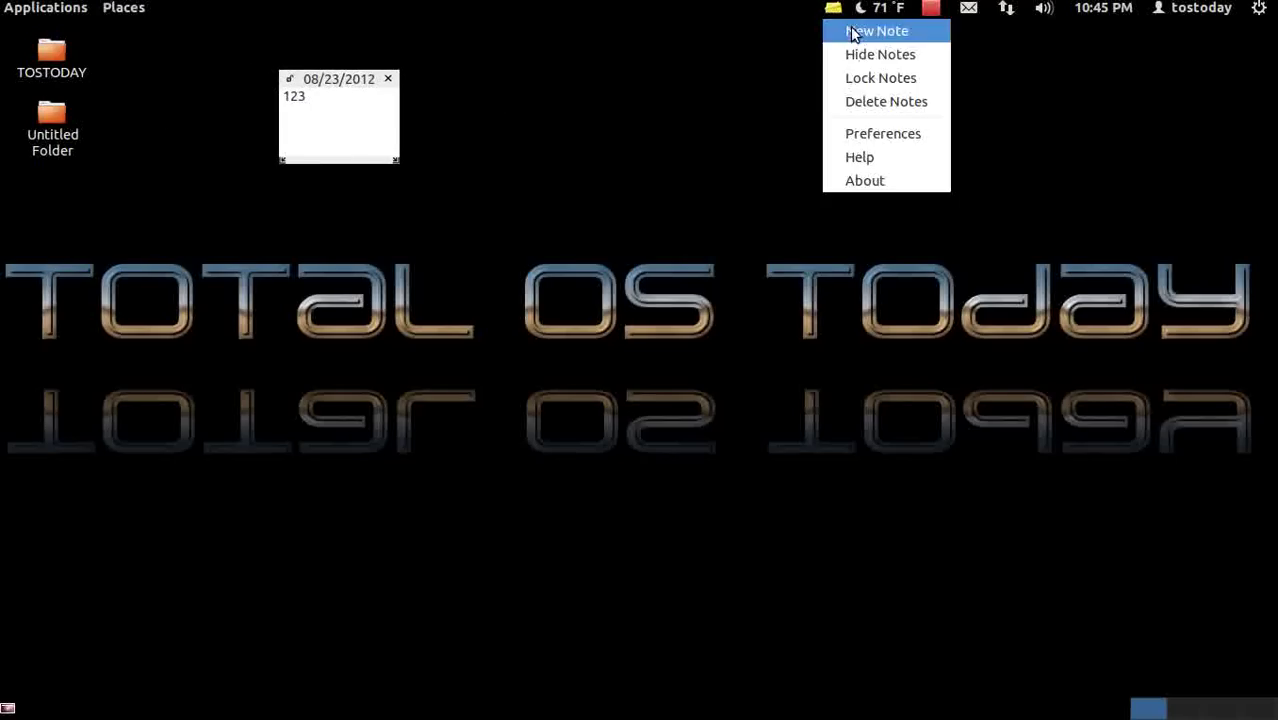
click(853, 33)
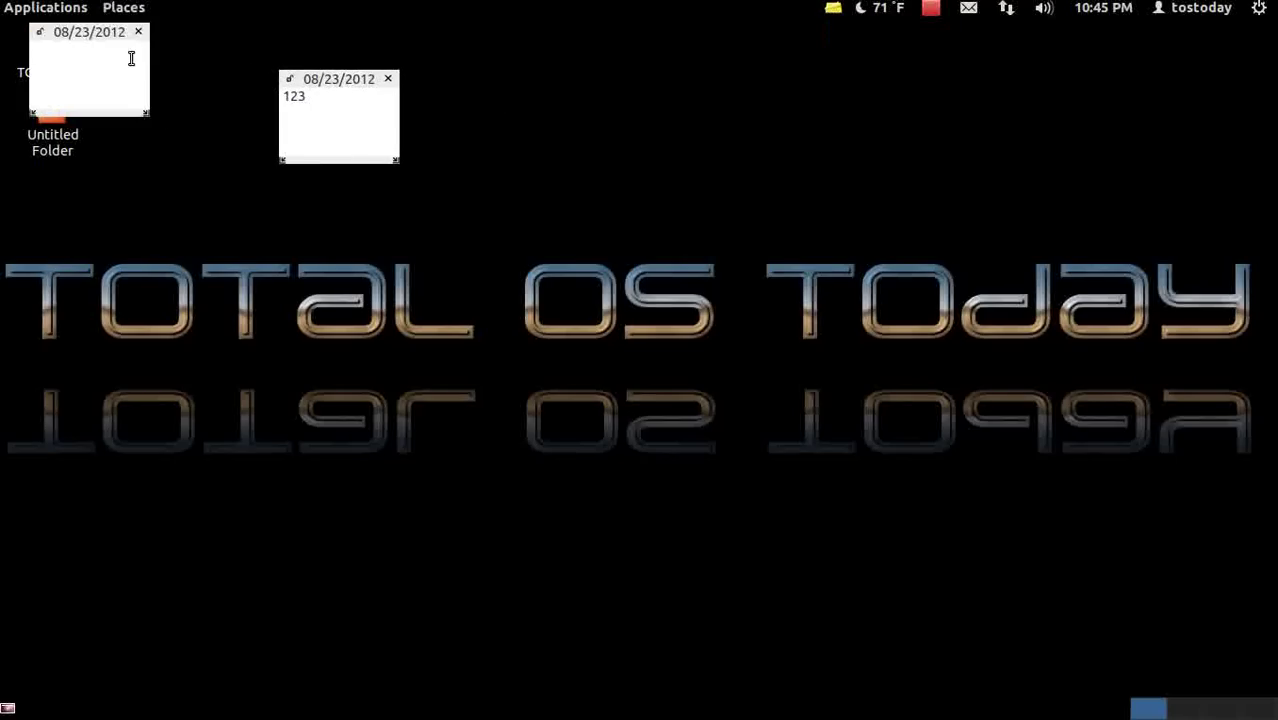
text(1234)
drag(104, 38, 698, 117)
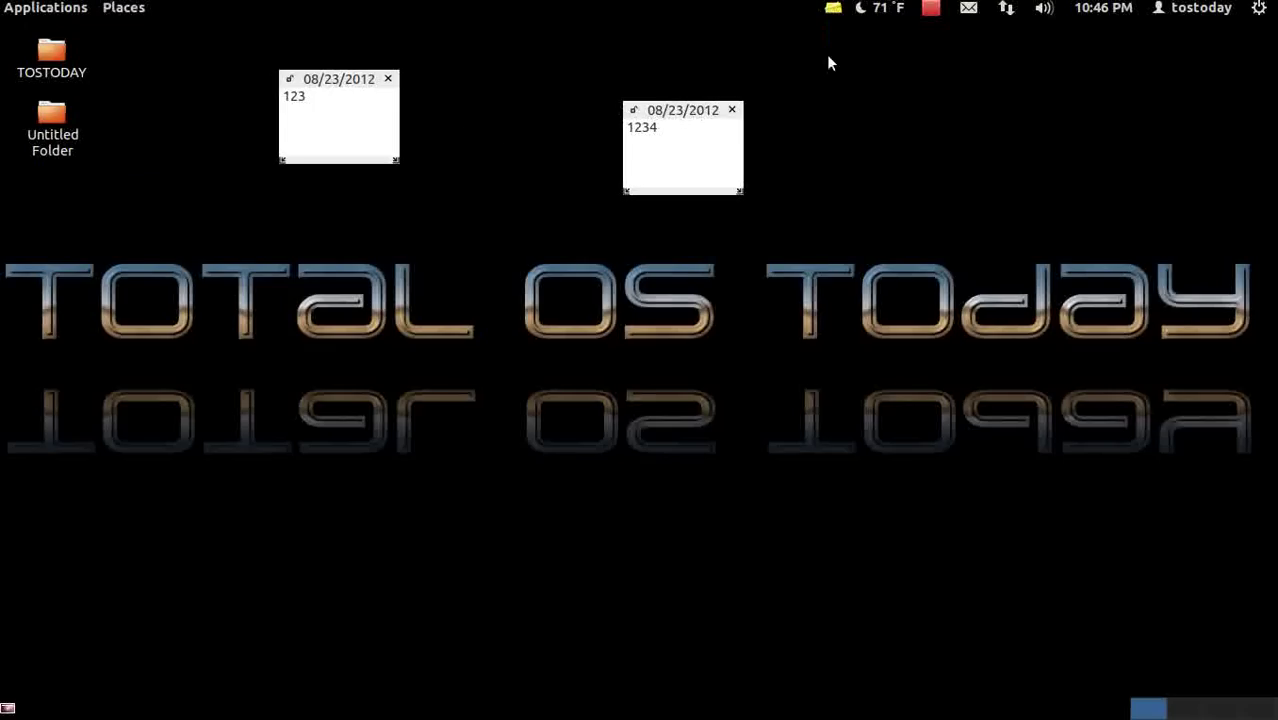
Step: Arrange the 123 and 1234 notes side by side near the top
click(832, 9)
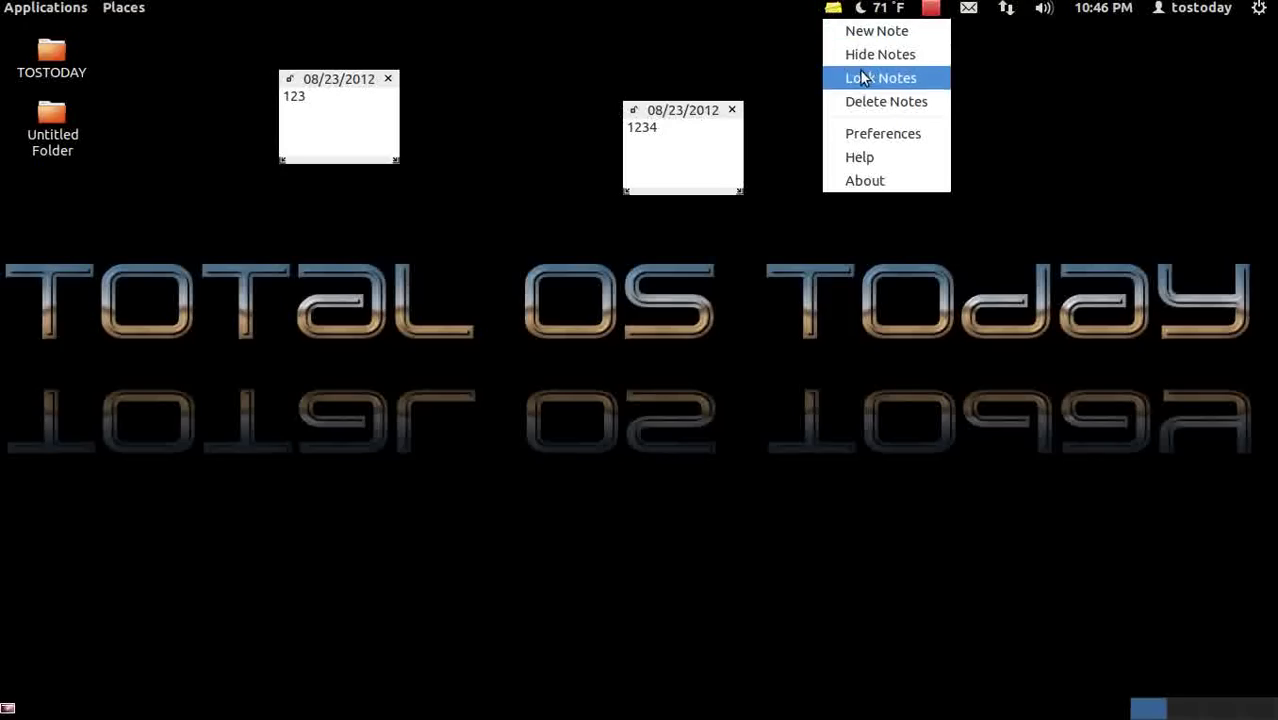
click(730, 58)
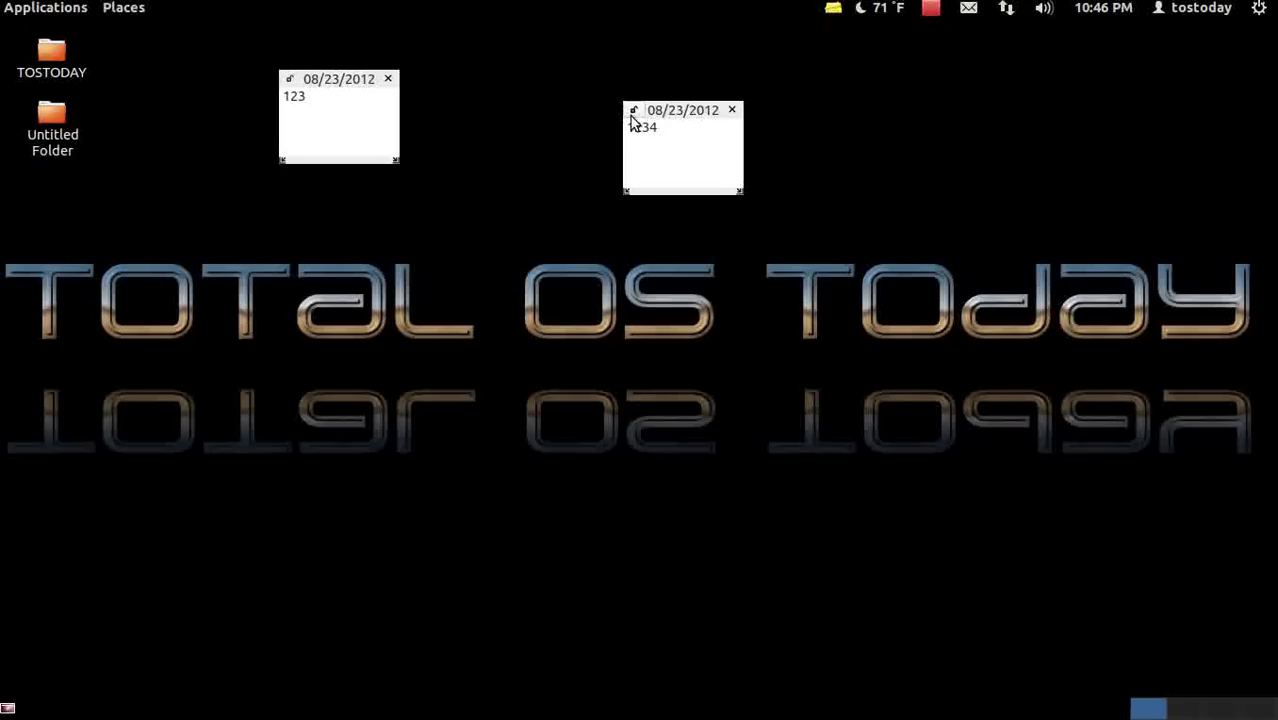
drag(647, 117, 550, 88)
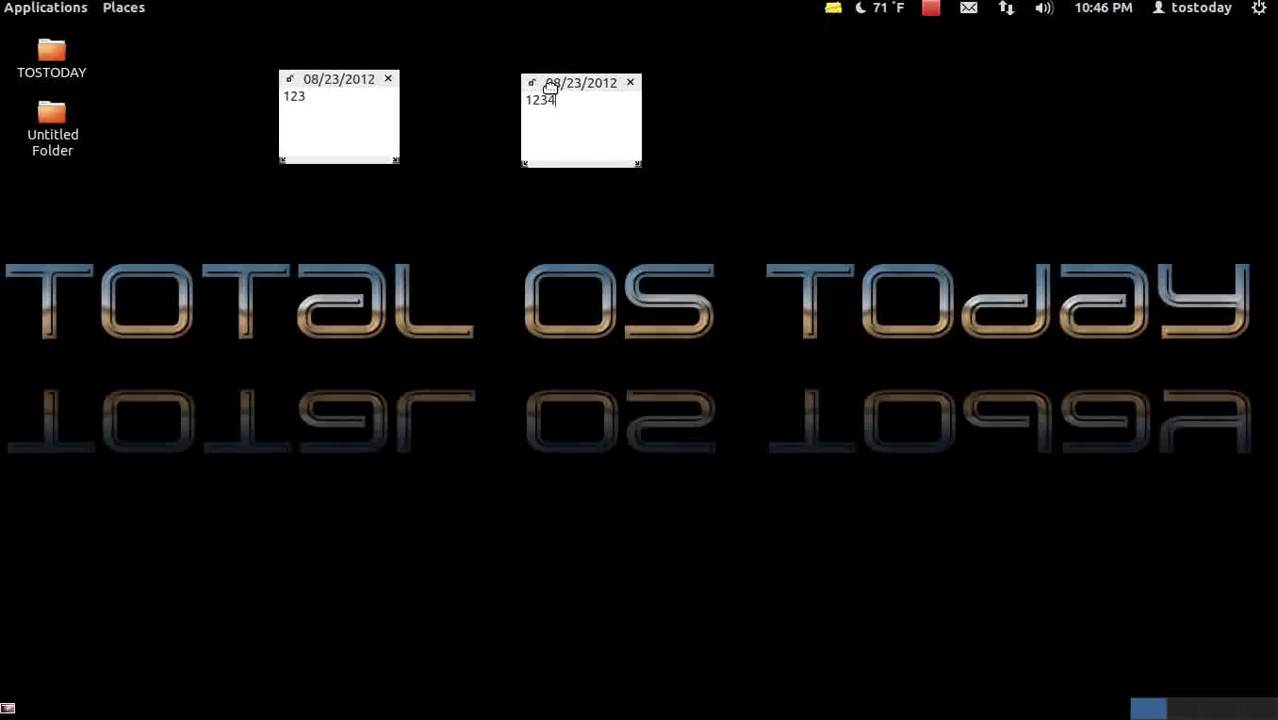
drag(328, 79, 342, 84)
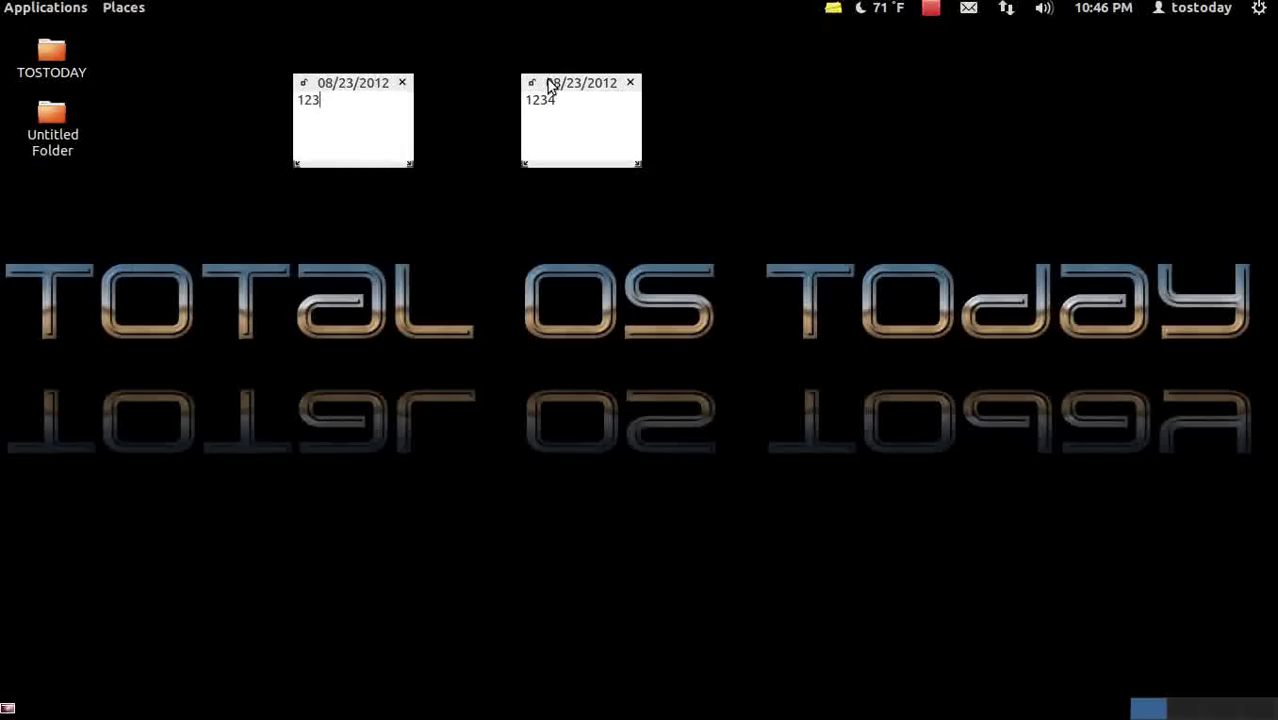
mouse_move(552, 83)
mouse_down()
mouse_move(663, 441)
mouse_move(552, 114)
mouse_move(594, 93)
mouse_up()
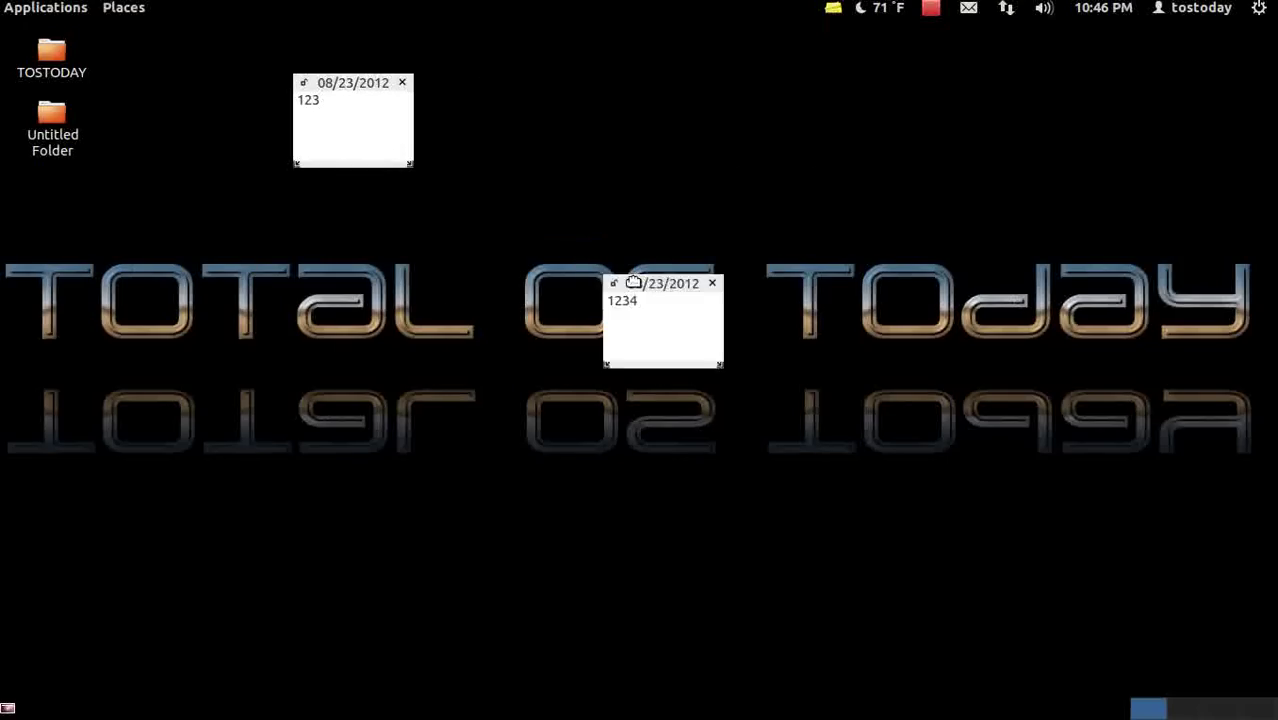
Step: Delete both notes with the applet's Delete Notes and confirm Delete All
click(832, 8)
click(897, 101)
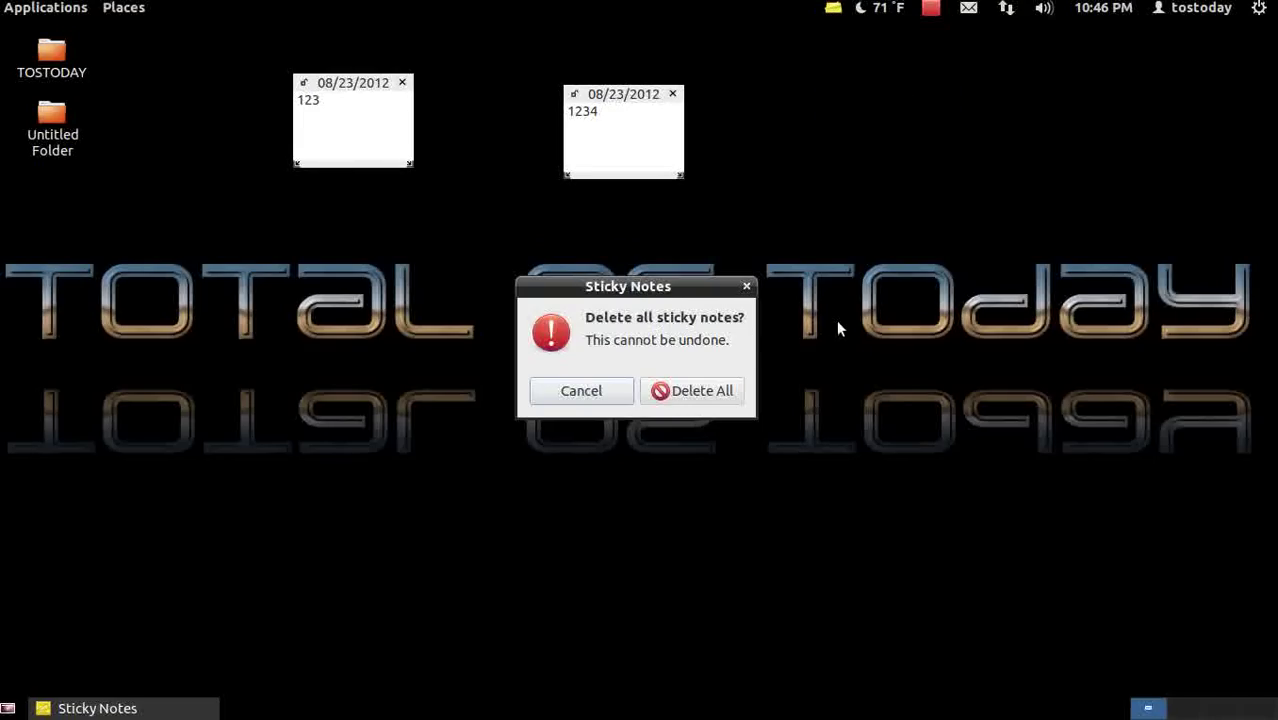
click(724, 394)
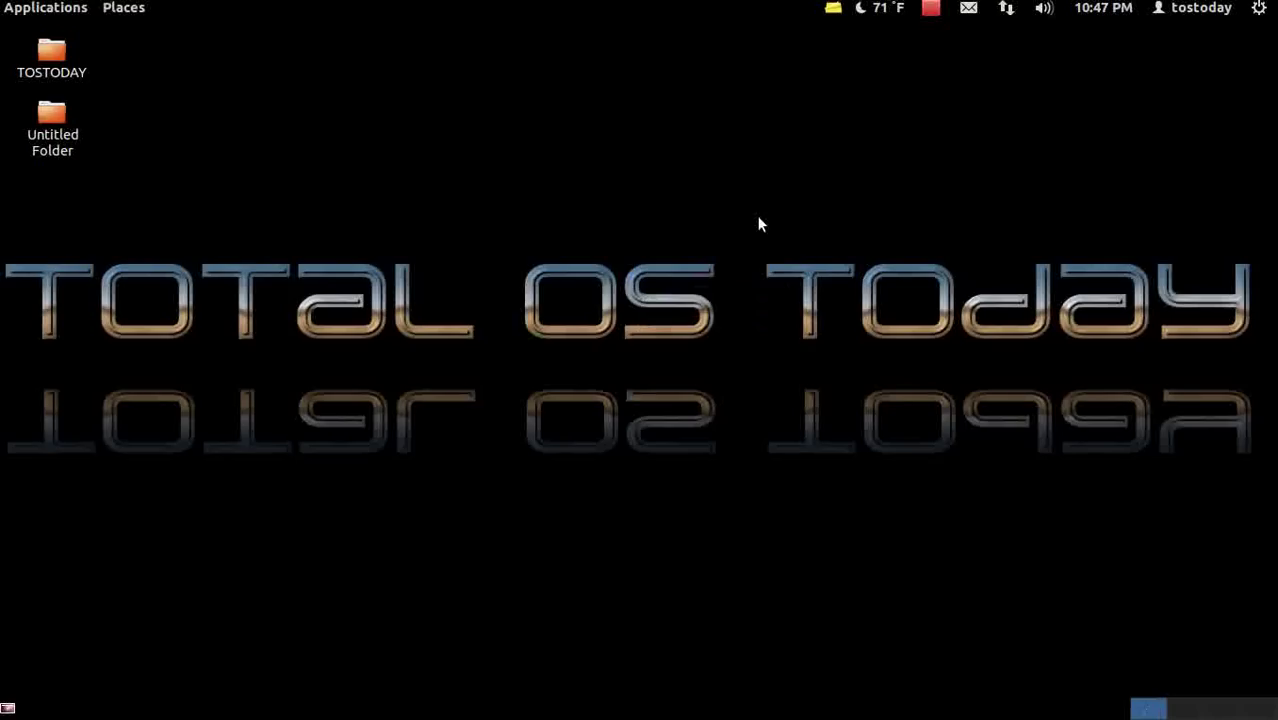
click(931, 9)
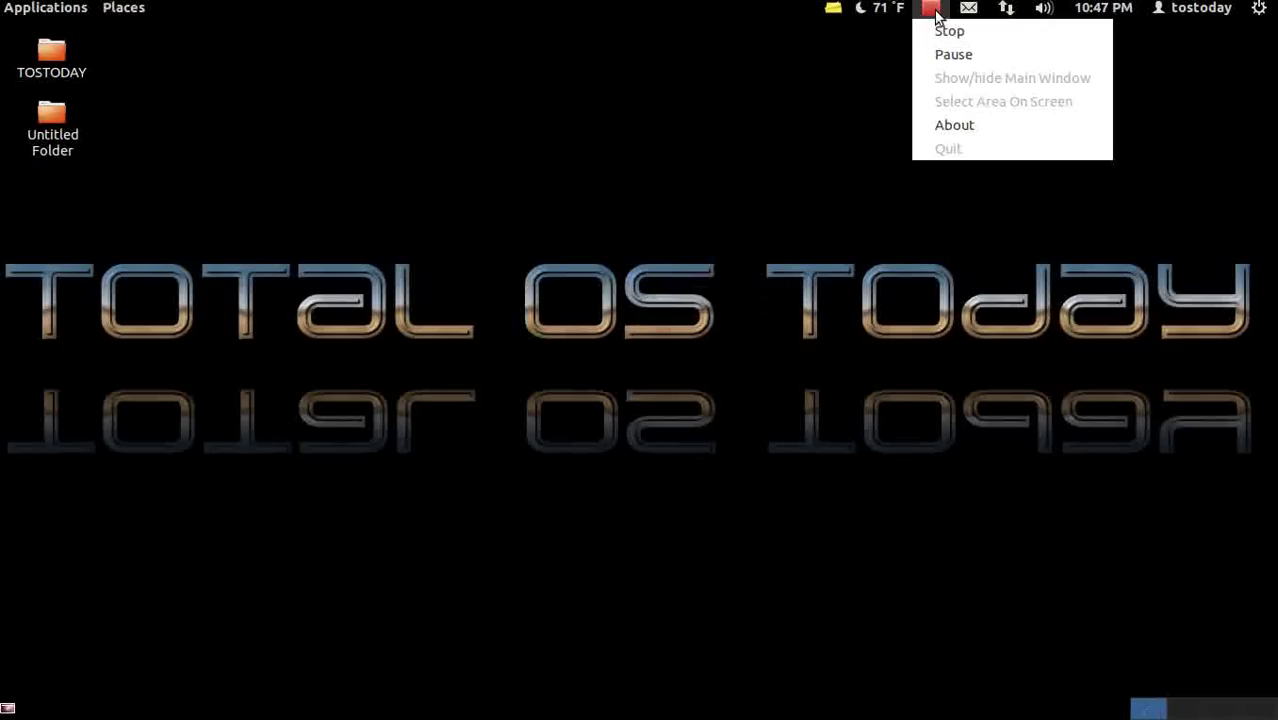